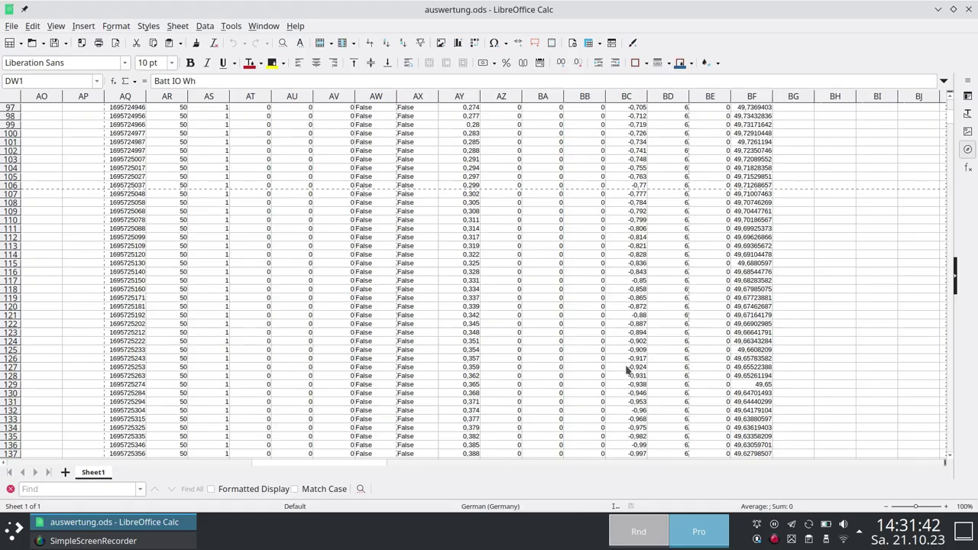
pyautogui.scroll(4, 627, 371)
pyautogui.scroll(3, 627, 371)
pyautogui.scroll(3, 627, 371)
pyautogui.scroll(4, 627, 371)
pyautogui.scroll(4, 626, 371)
pyautogui.scroll(4, 626, 371)
pyautogui.scroll(3, 627, 371)
pyautogui.scroll(3, 627, 371)
pyautogui.scroll(1, 627, 370)
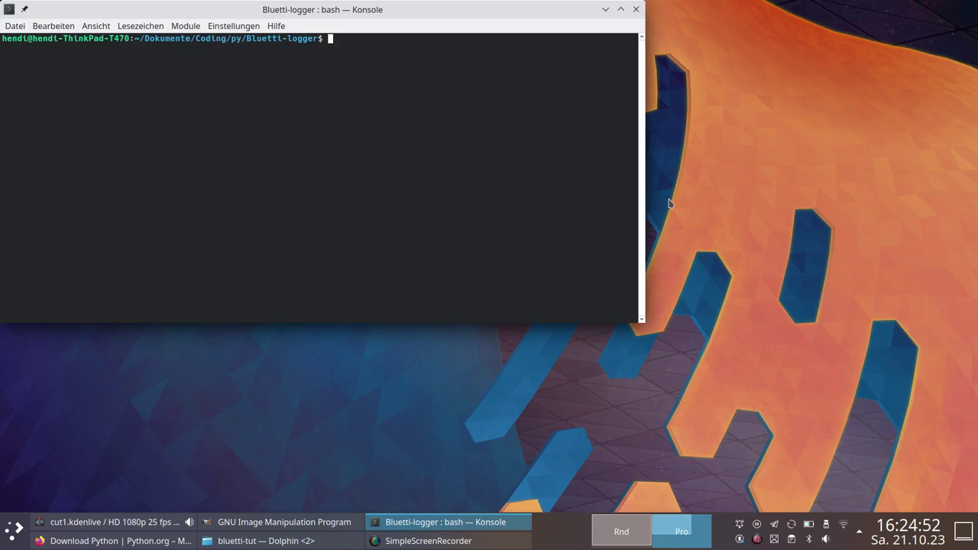
pyautogui.write('py')
pyautogui.write('thon3 bluetti-vis.py ')
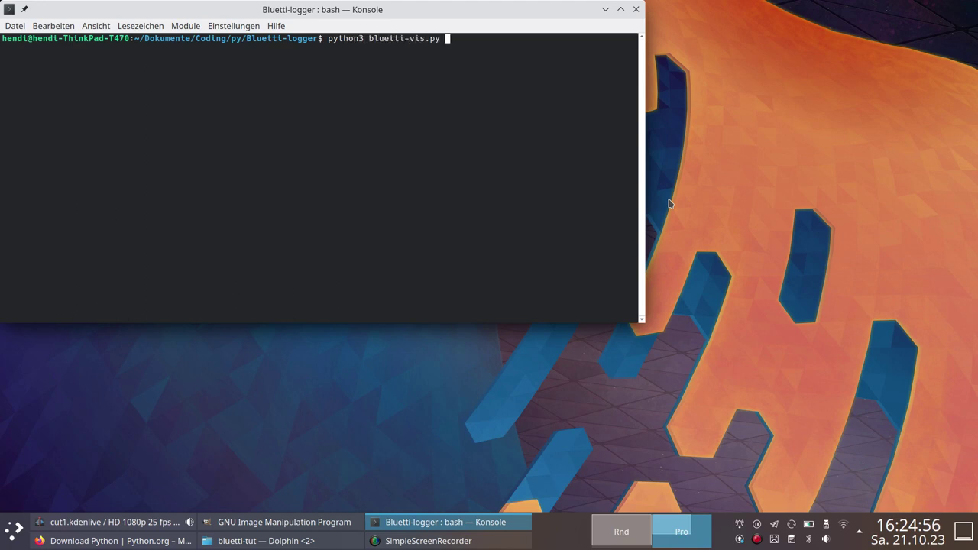
pyautogui.write('--scan')
# Run the bluetti-vis.py scan and select the found address D5:82:2D:E8:65:8B
pyautogui.press('Return')
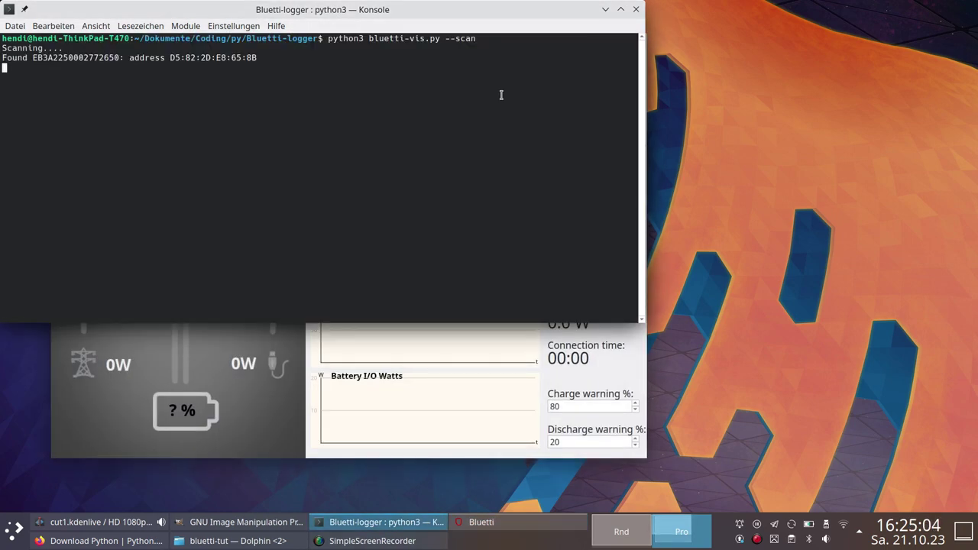
pyautogui.moveTo(168, 57); pyautogui.dragTo(258, 58)
pyautogui.hotkey('ctrl', 'c')
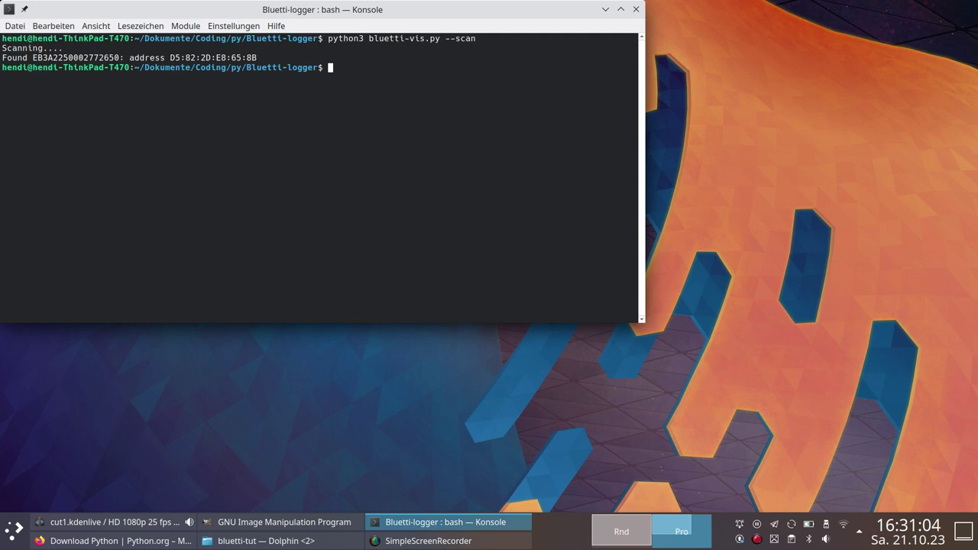
pyautogui.write('python3 bluetti-vis.py --log logfile.txt')
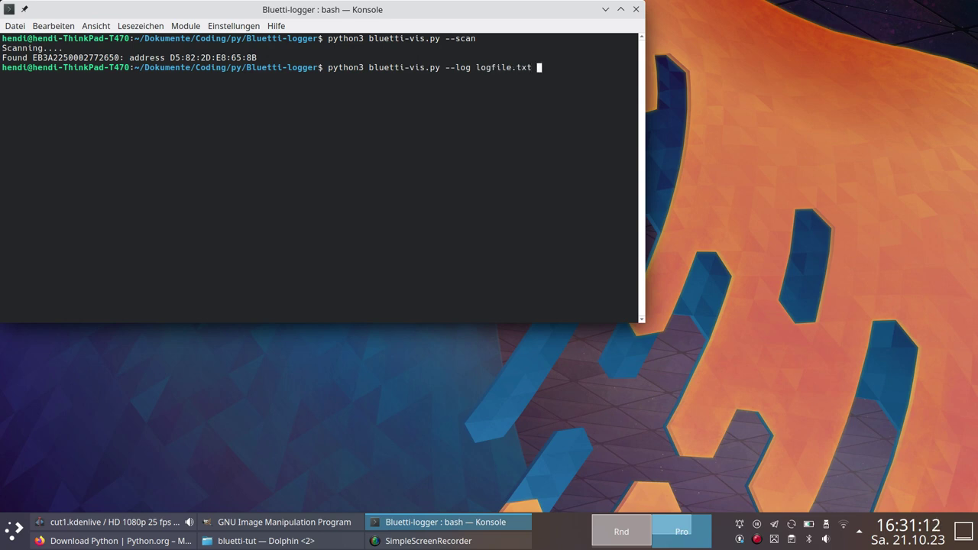
# Paste address D5:82:2D:E8:65:8B into the --log logfile.txt command and run it
pyautogui.hotkey('ctrl', 'shift', 'v')
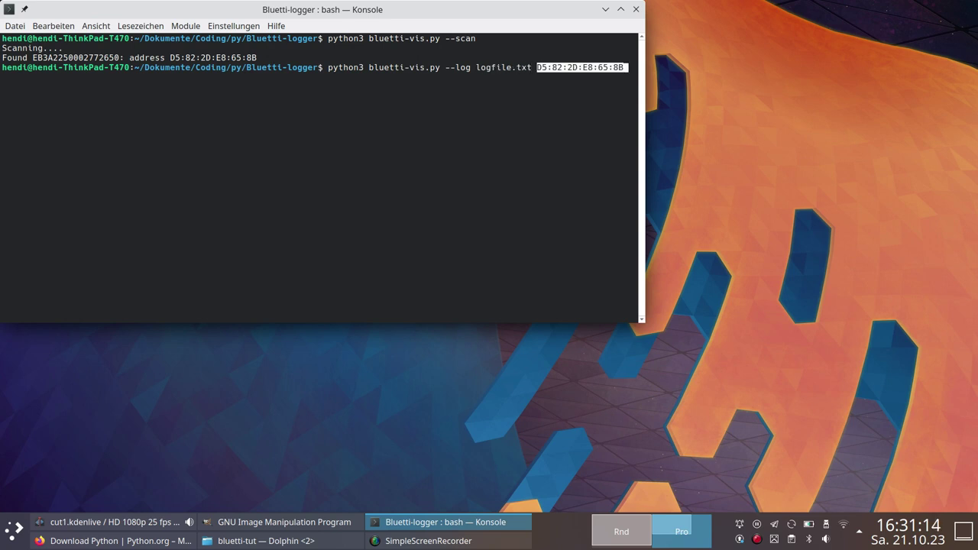
pyautogui.press('Return')
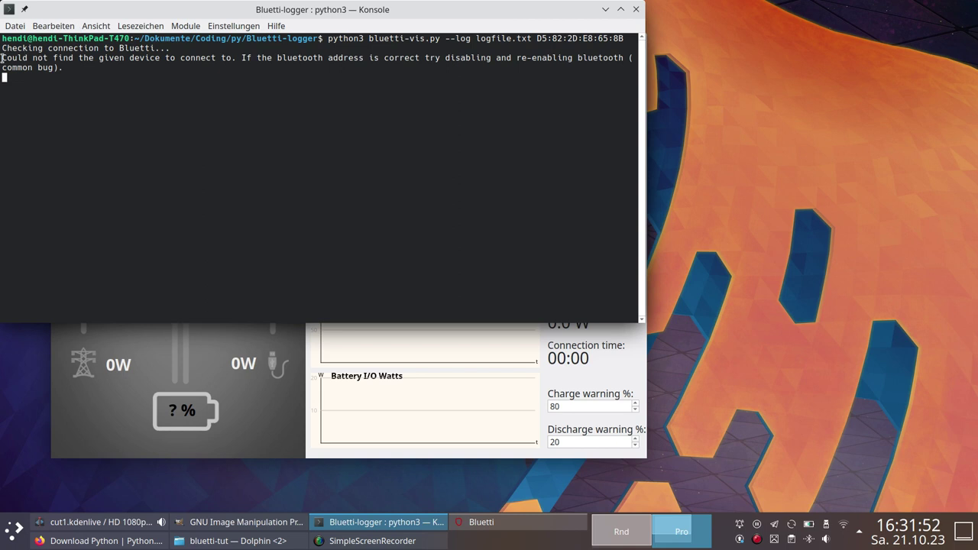
# Select the 'Could not find the given device' error lines in the terminal
pyautogui.moveTo(2, 58); pyautogui.dragTo(86, 77)
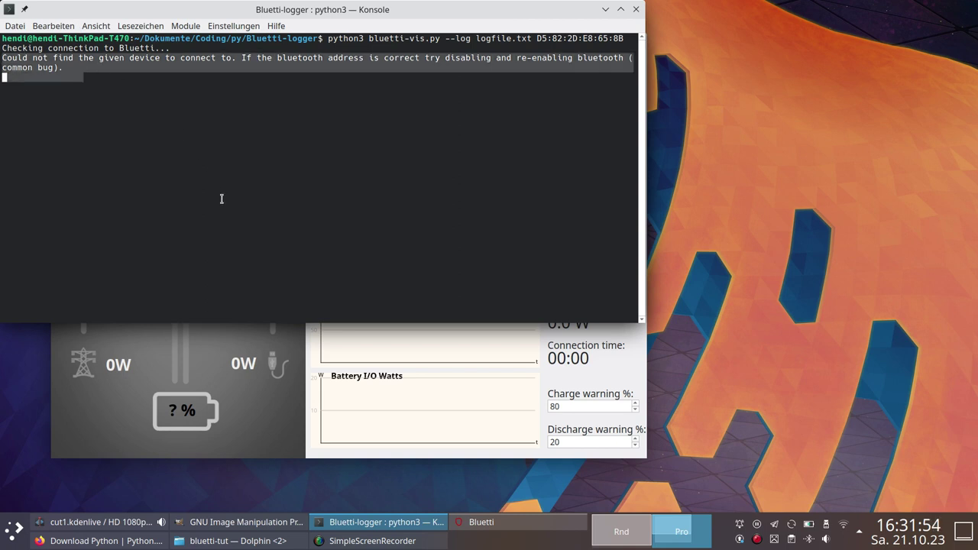